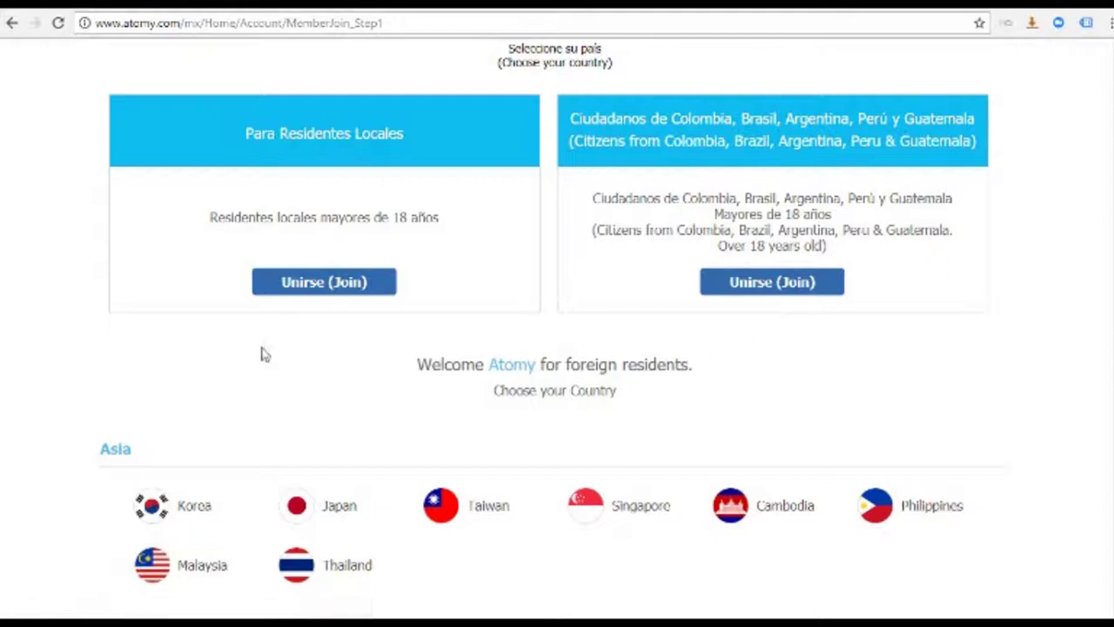
Join as a local resident over 18 and read through the membership agreements
click(324, 293)
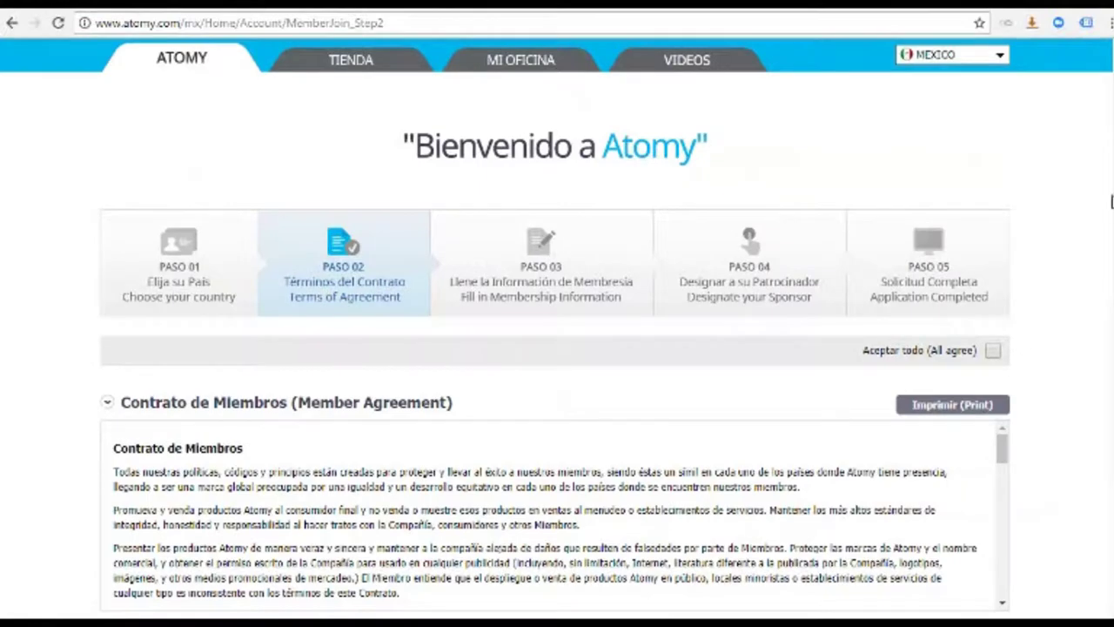
scroll(557, 348, down, 4)
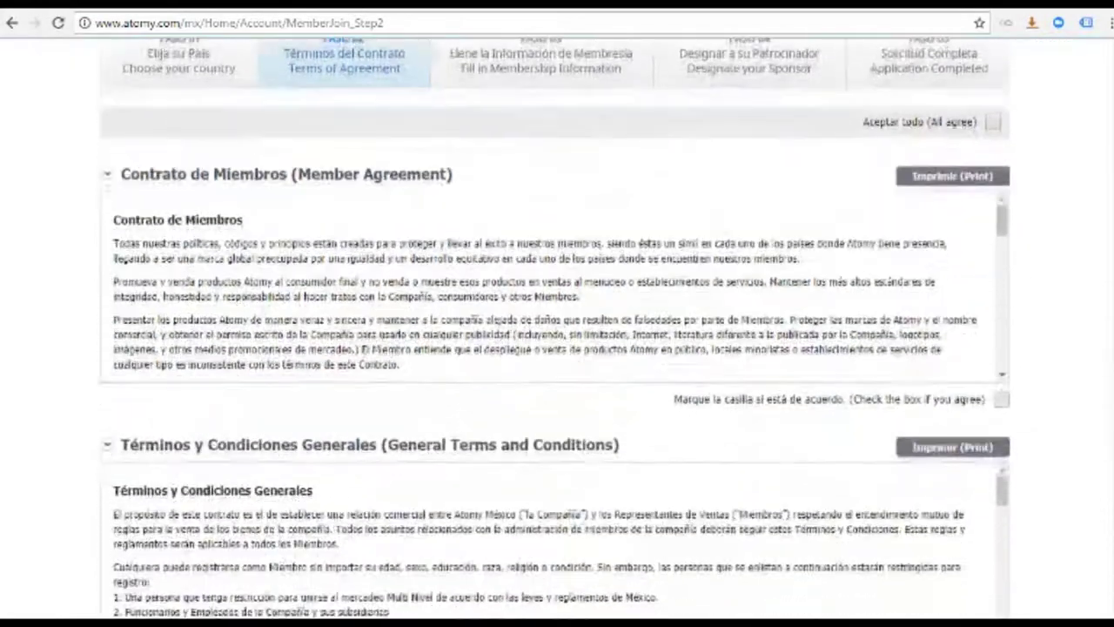
scroll(557, 331, down, 6)
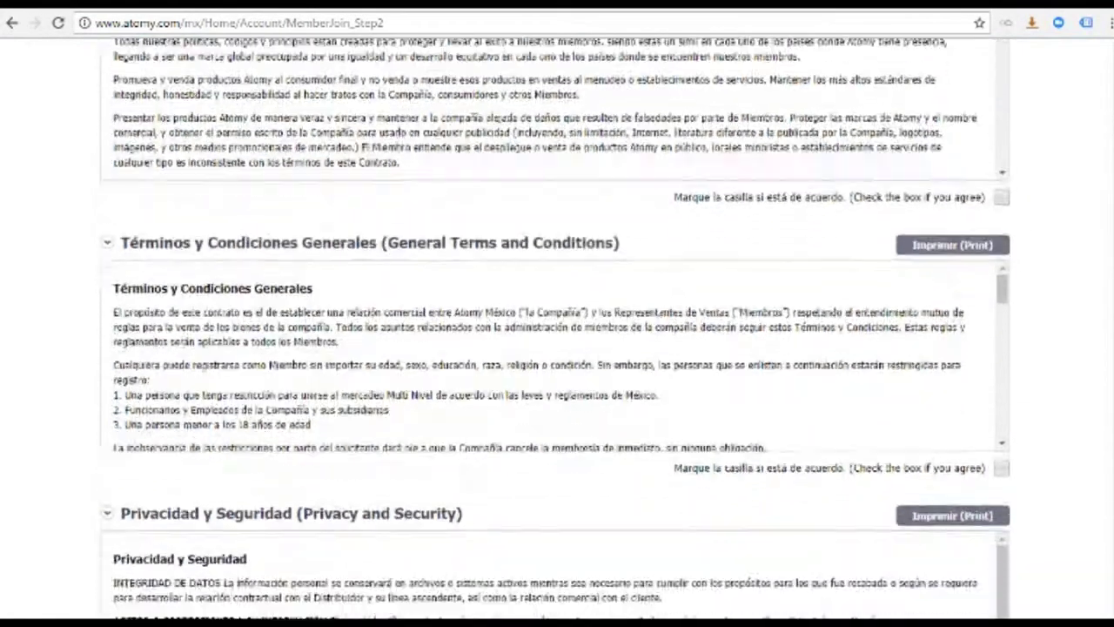
scroll(557, 331, up, 8)
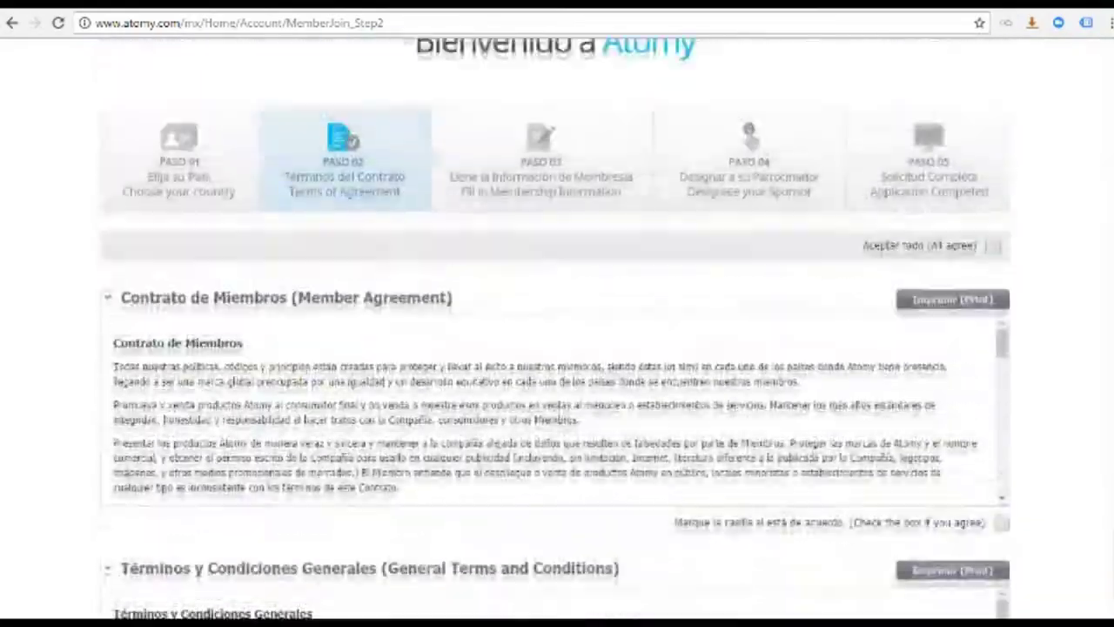
scroll(557, 331, down, 2)
scroll(557, 330, down, 1)
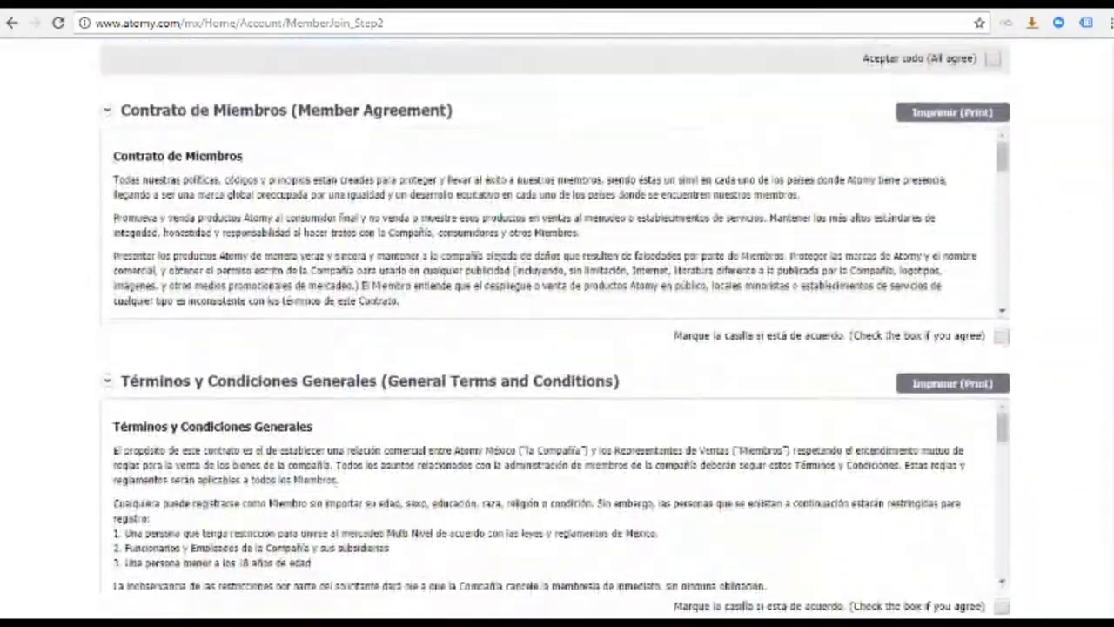
scroll(557, 331, up, 4)
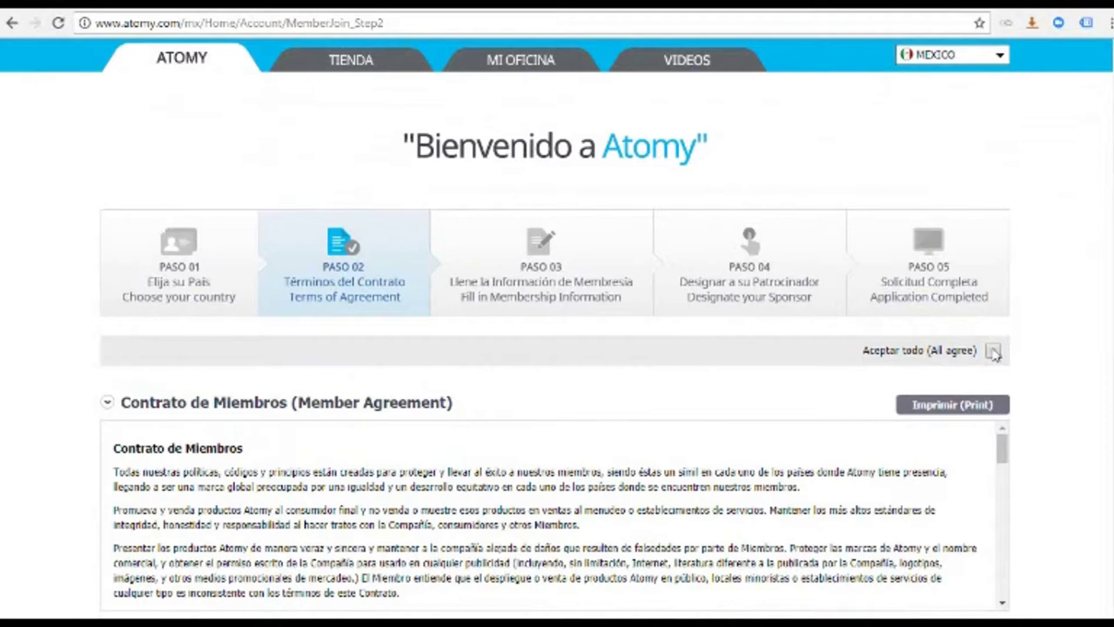
Accept all membership agreements at once and continue to Step 3's personal information form
click(993, 351)
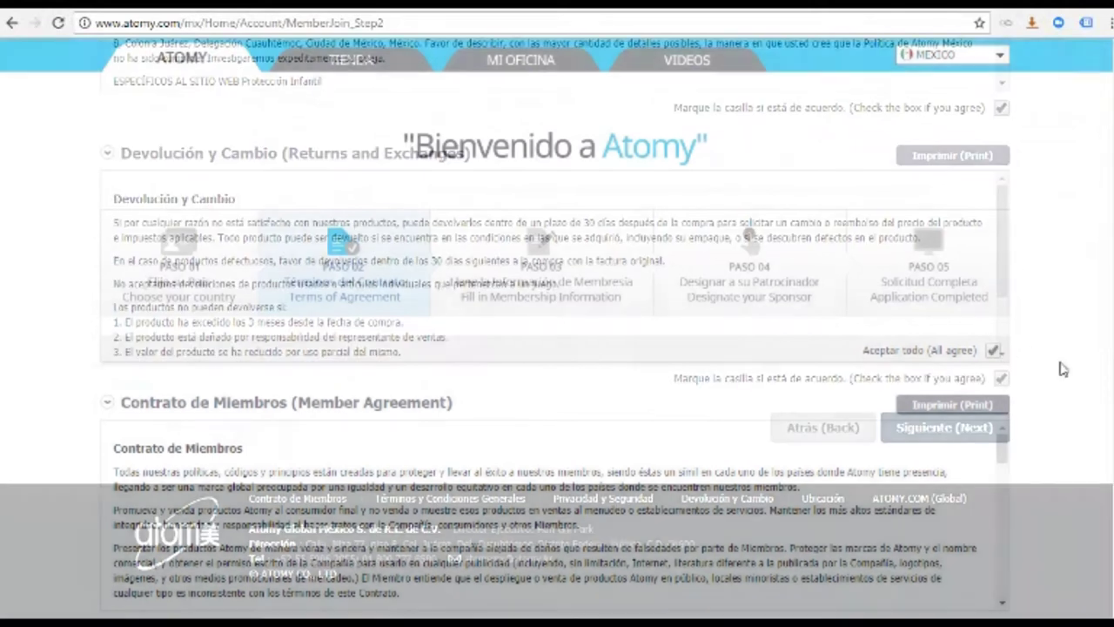
scroll(1063, 369, down, 15)
click(937, 430)
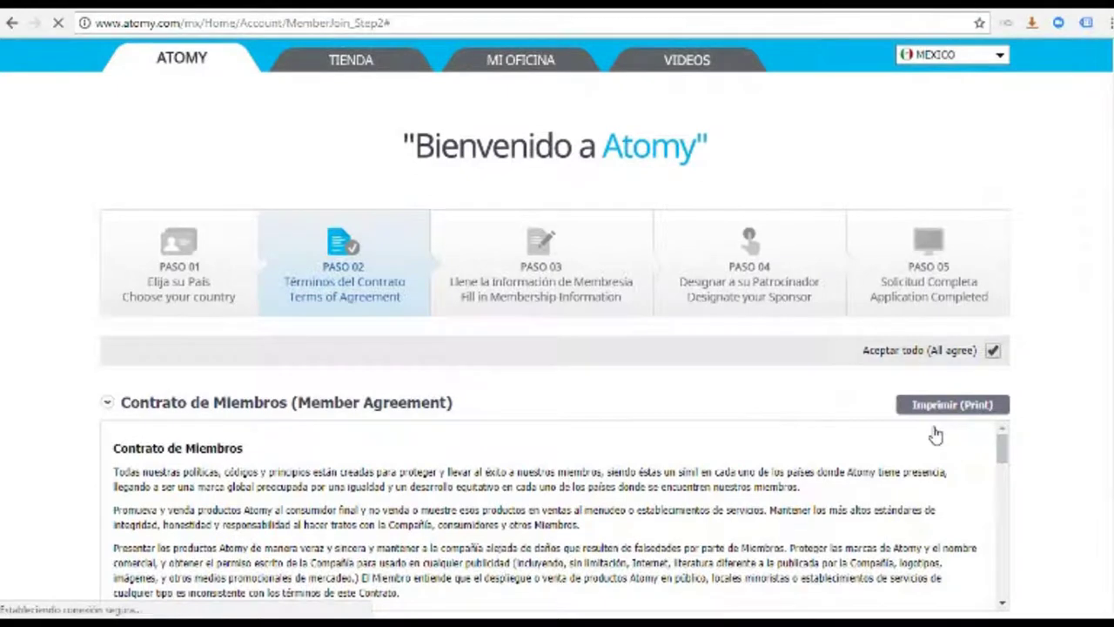
scroll(557, 331, down, 5)
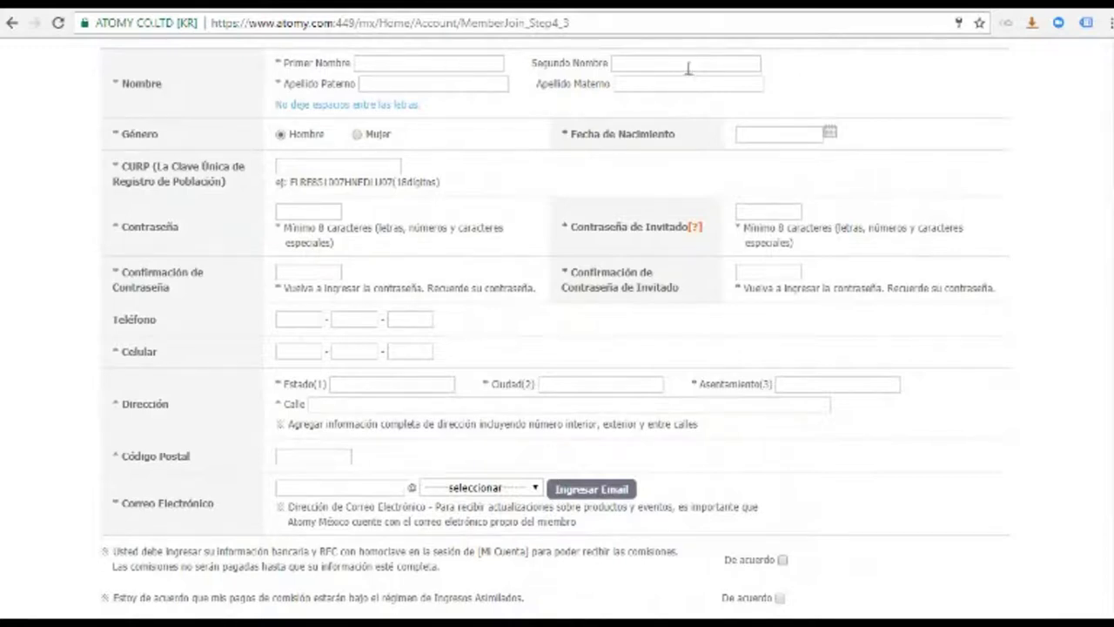
click(287, 165)
click(831, 133)
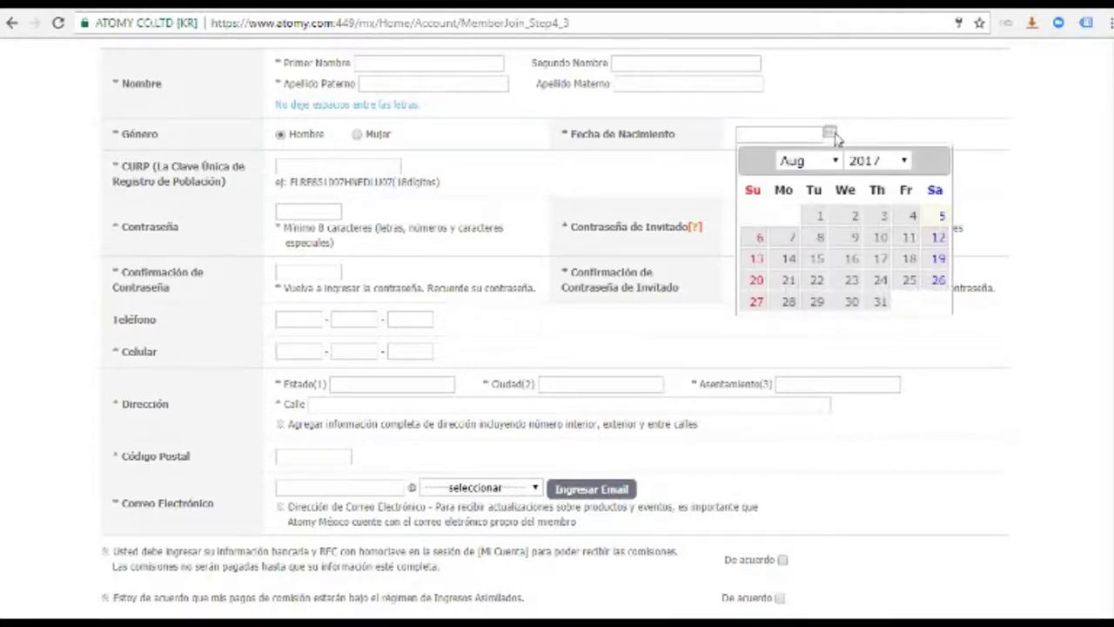
click(905, 162)
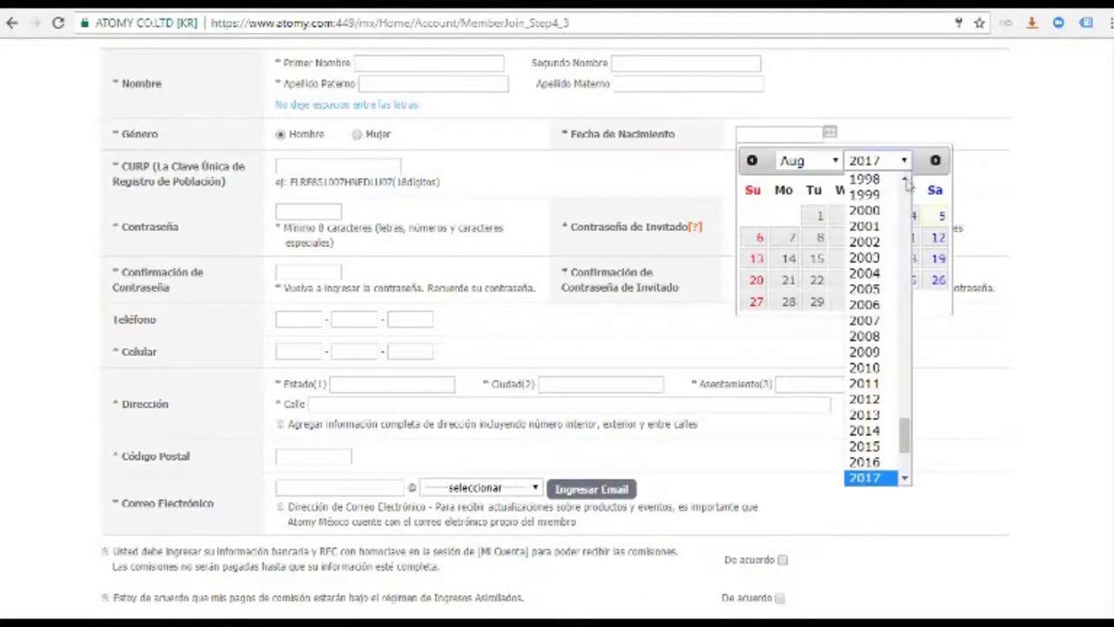
scroll(897, 196, up, 5)
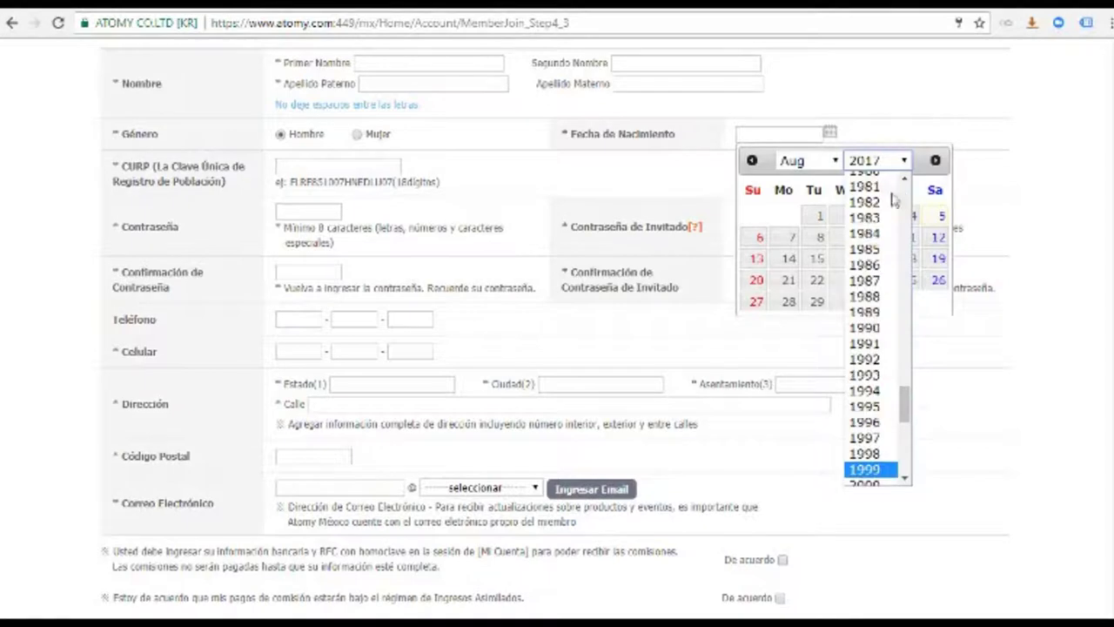
click(866, 180)
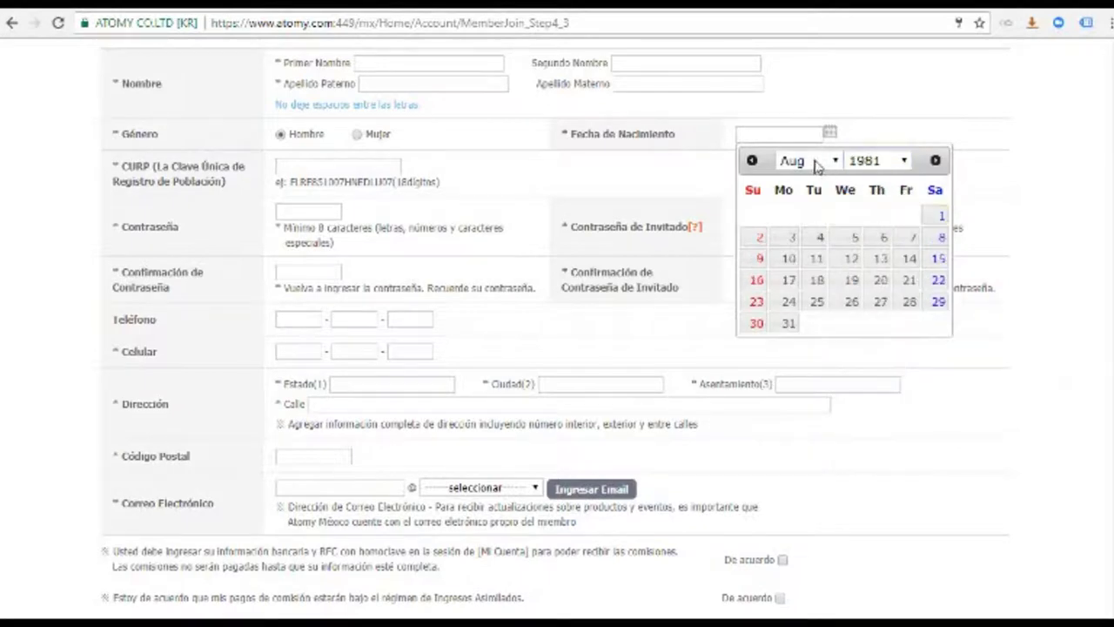
click(834, 162)
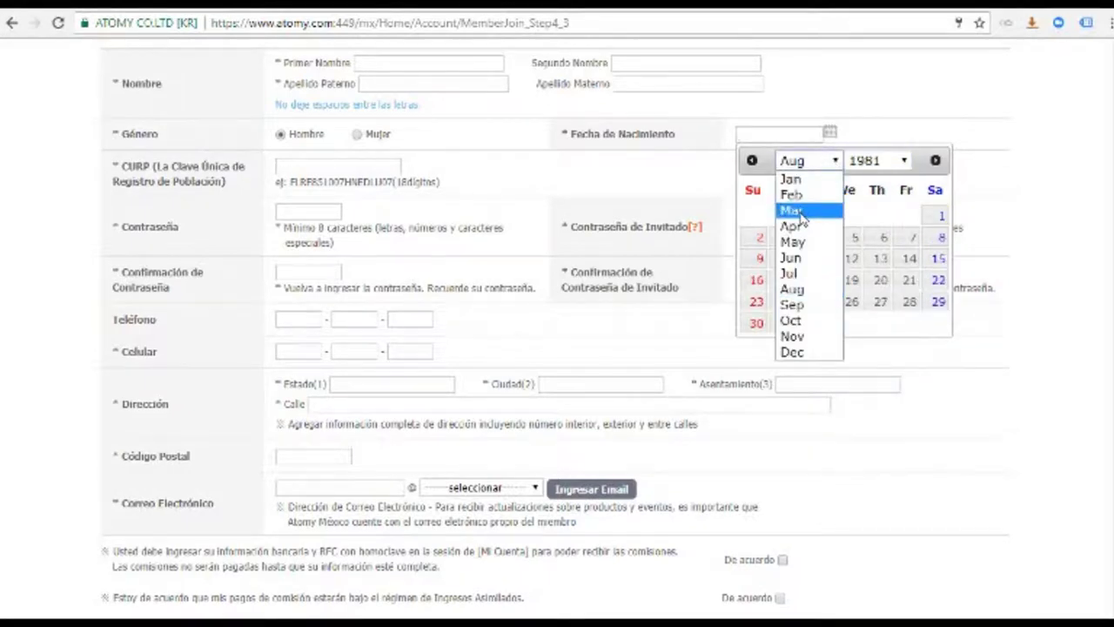
click(796, 211)
click(818, 259)
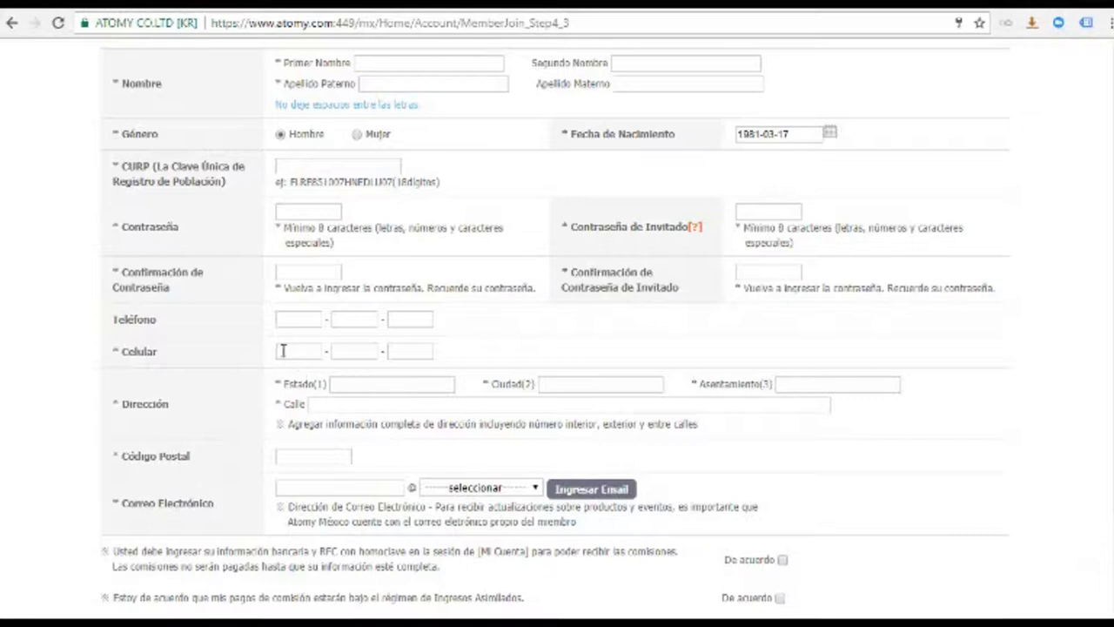
click(360, 387)
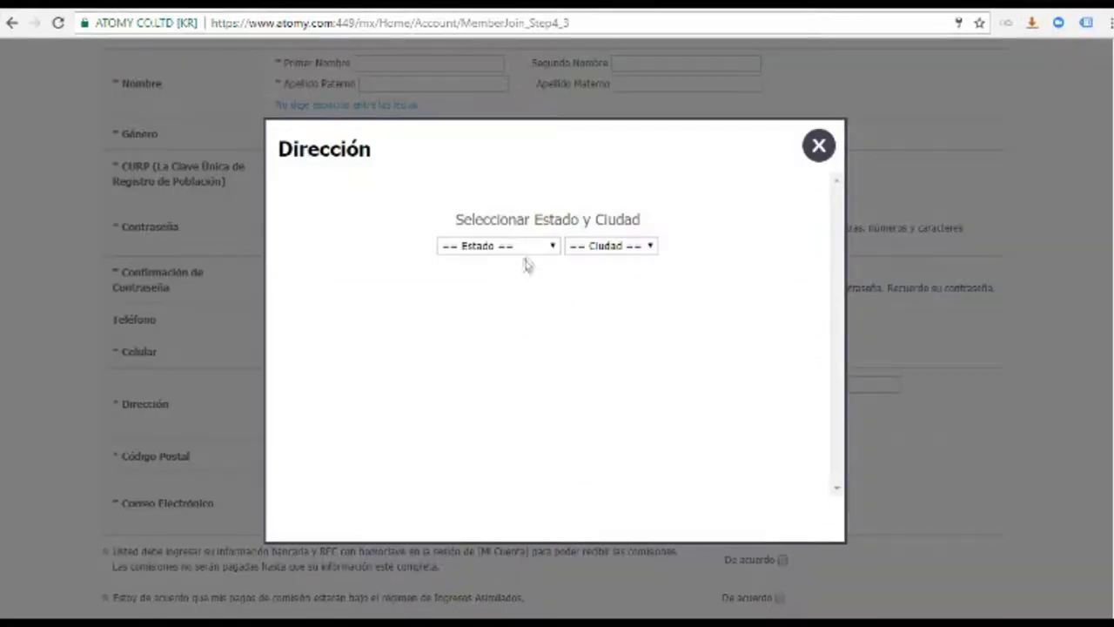
Set the address state to Yucatán and city to Mérida, then pick the settlement to fill the postal code
click(555, 248)
key(y)
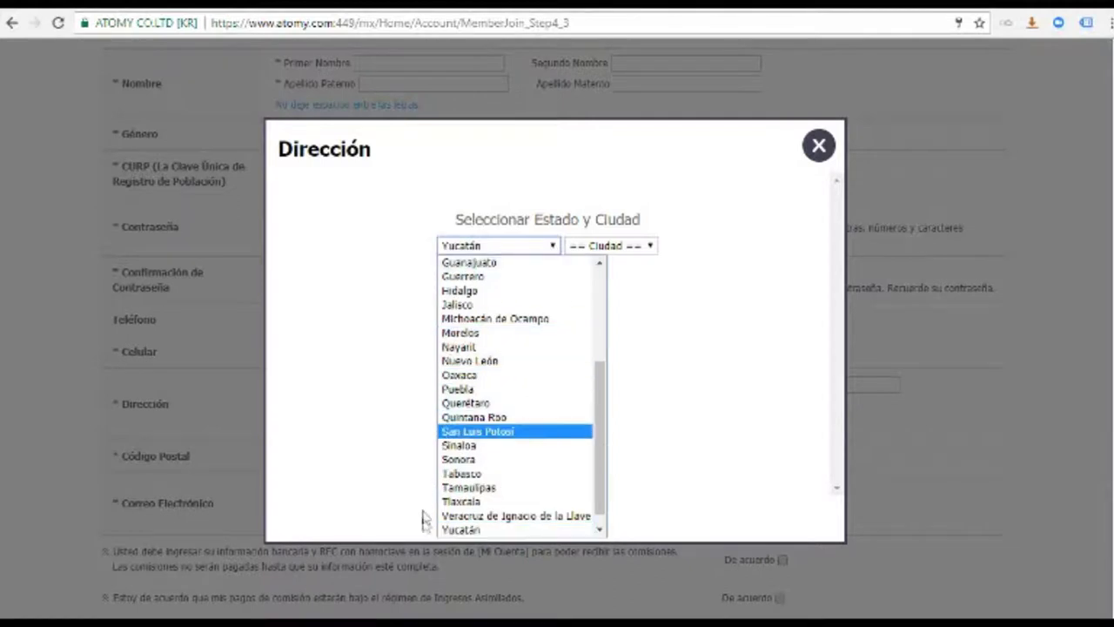
click(461, 529)
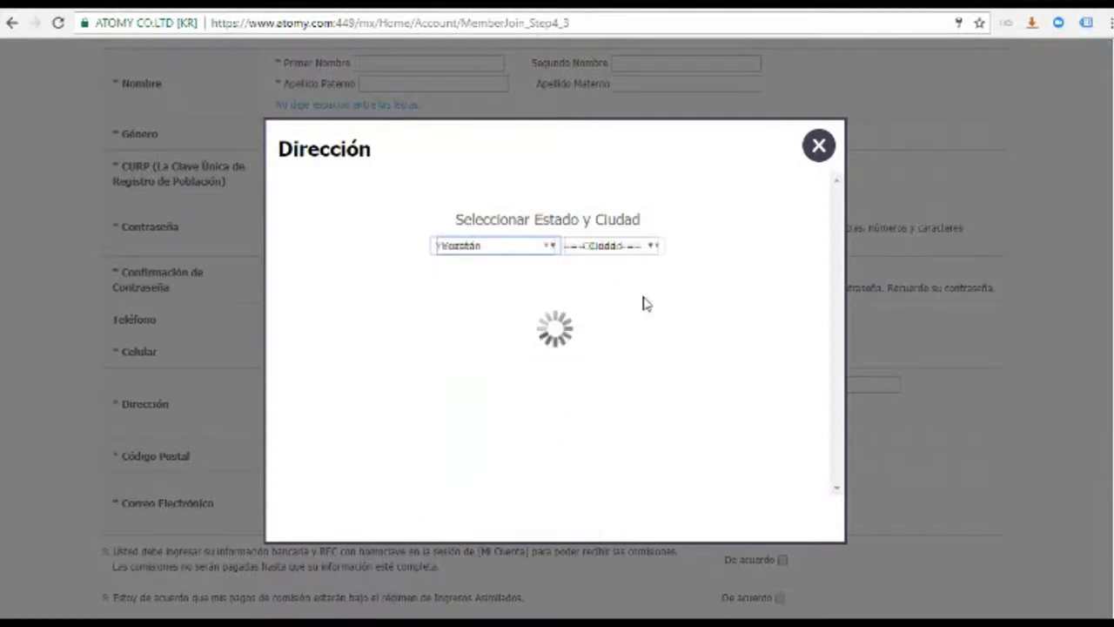
click(658, 247)
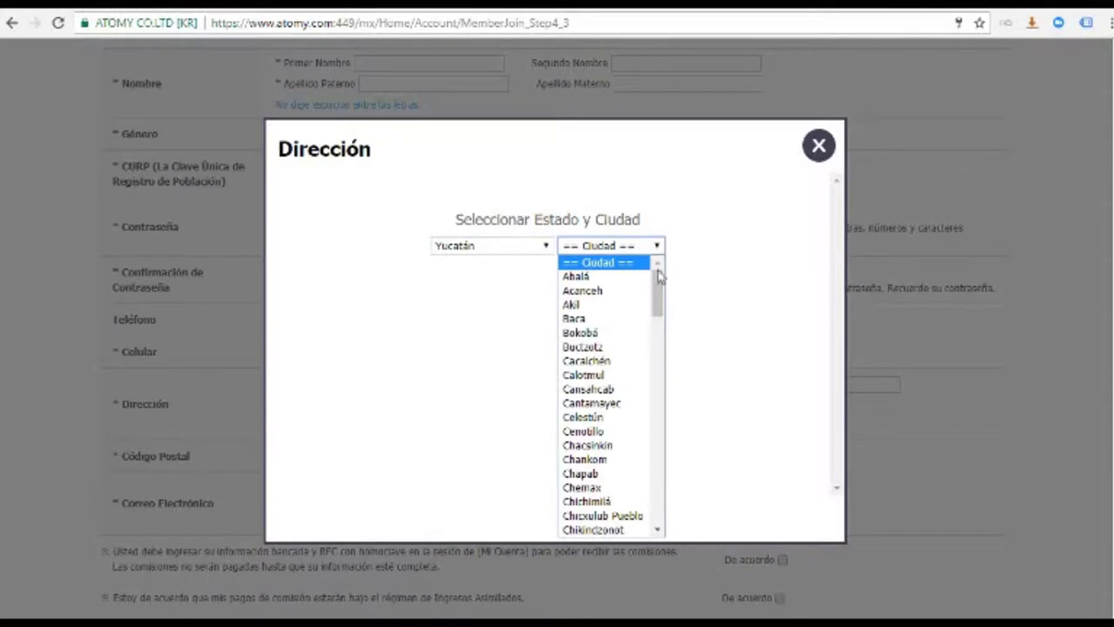
drag(659, 294, 663, 404)
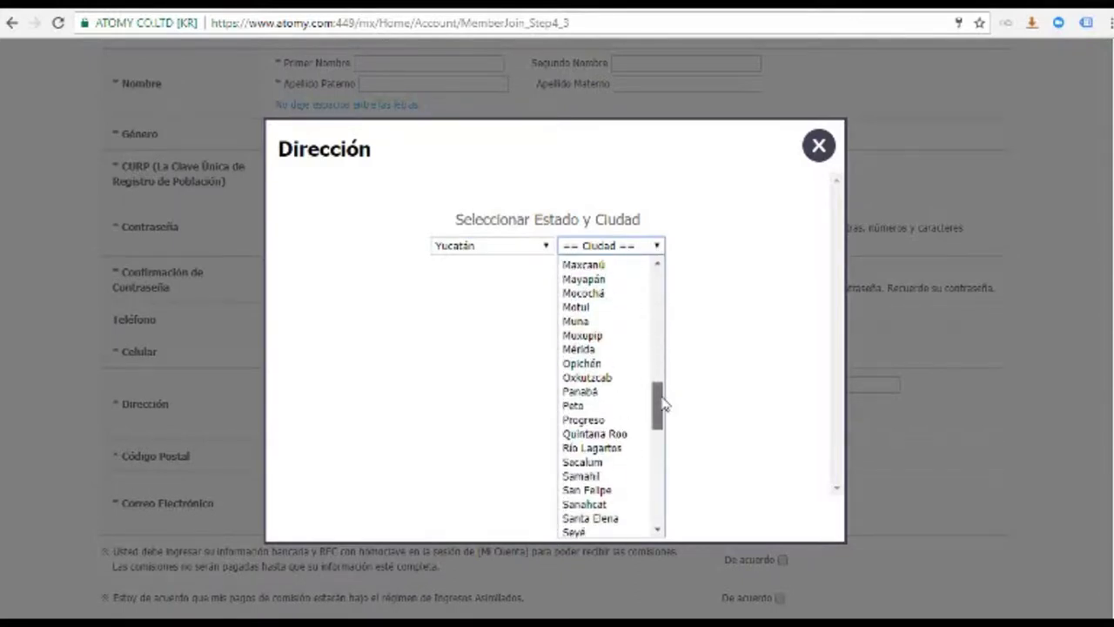
click(581, 351)
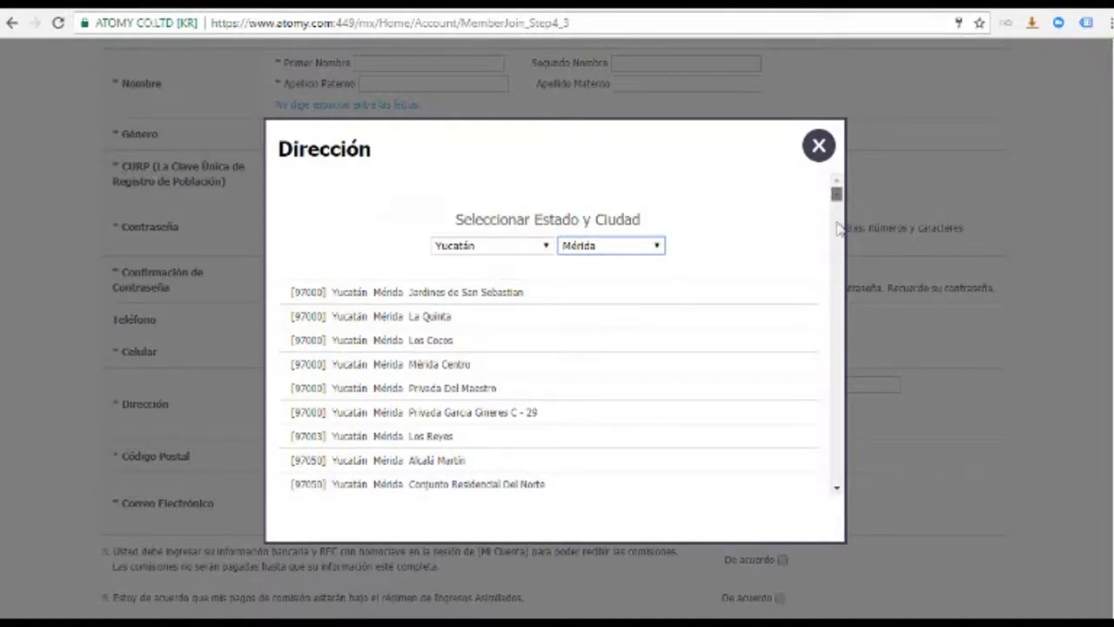
drag(836, 194, 839, 304)
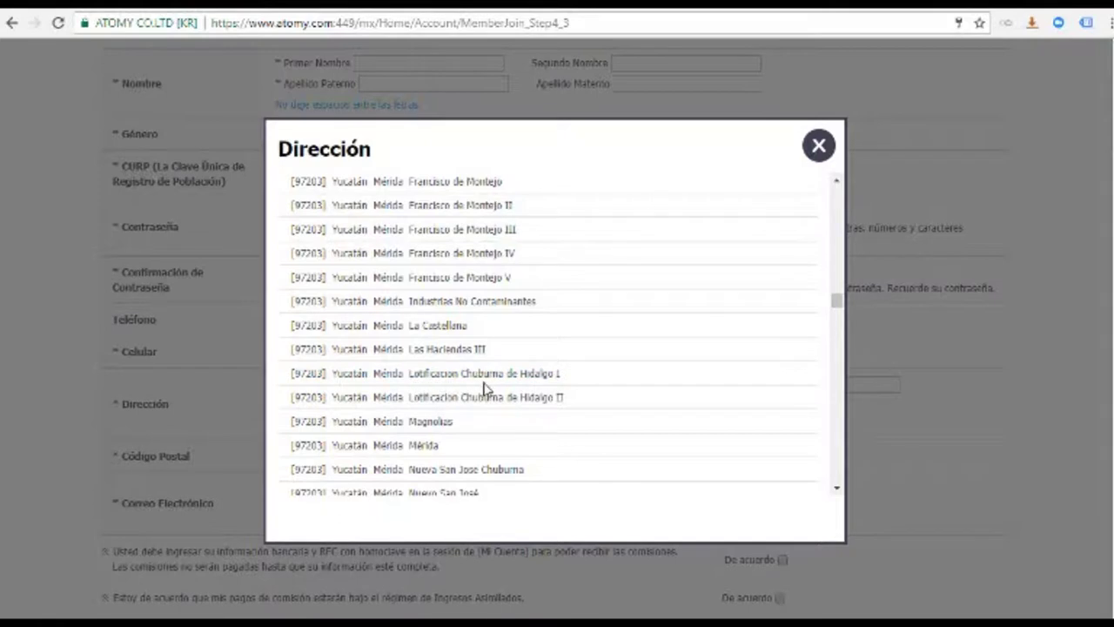
click(302, 376)
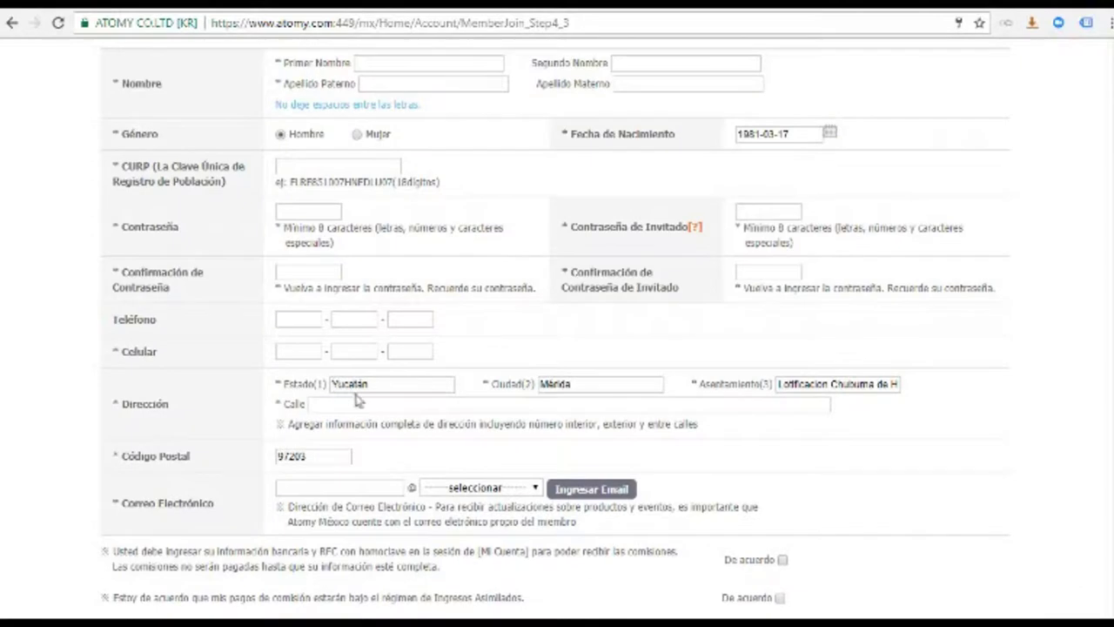
Switch the e-mail domain to manual entry and fill in the applicant's e-mail user name and custom domain
click(337, 406)
click(539, 488)
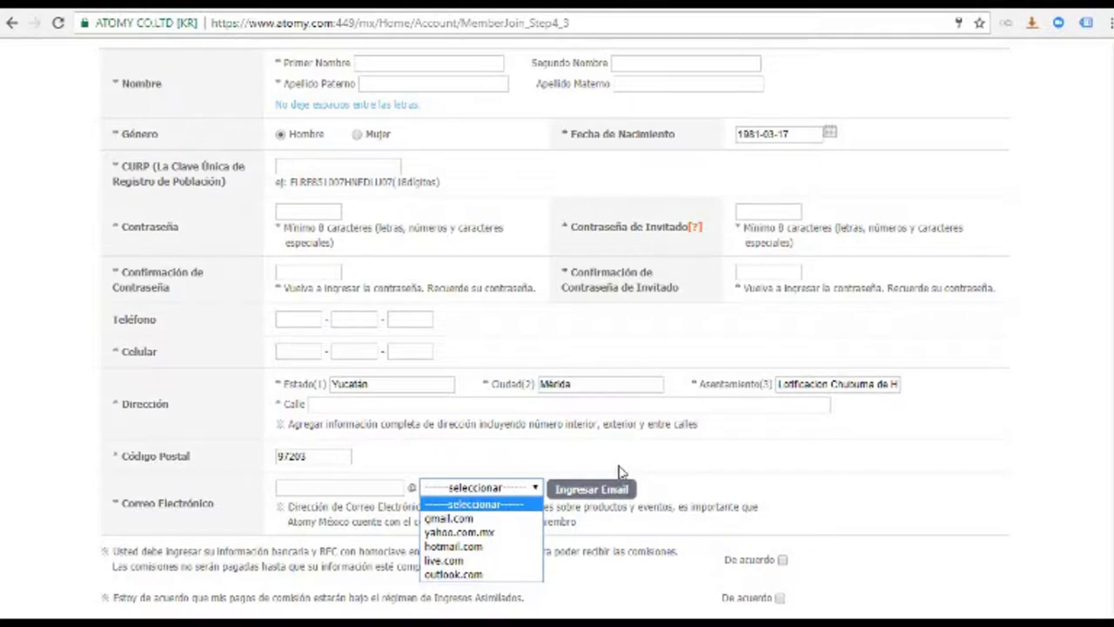
click(597, 492)
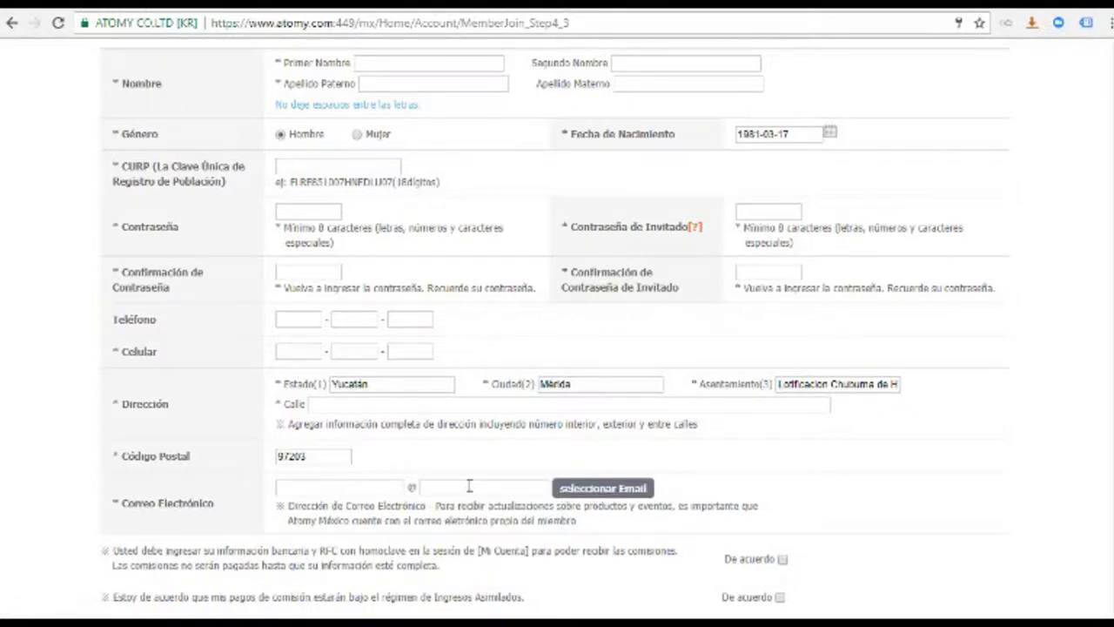
click(325, 487)
key(Tab)
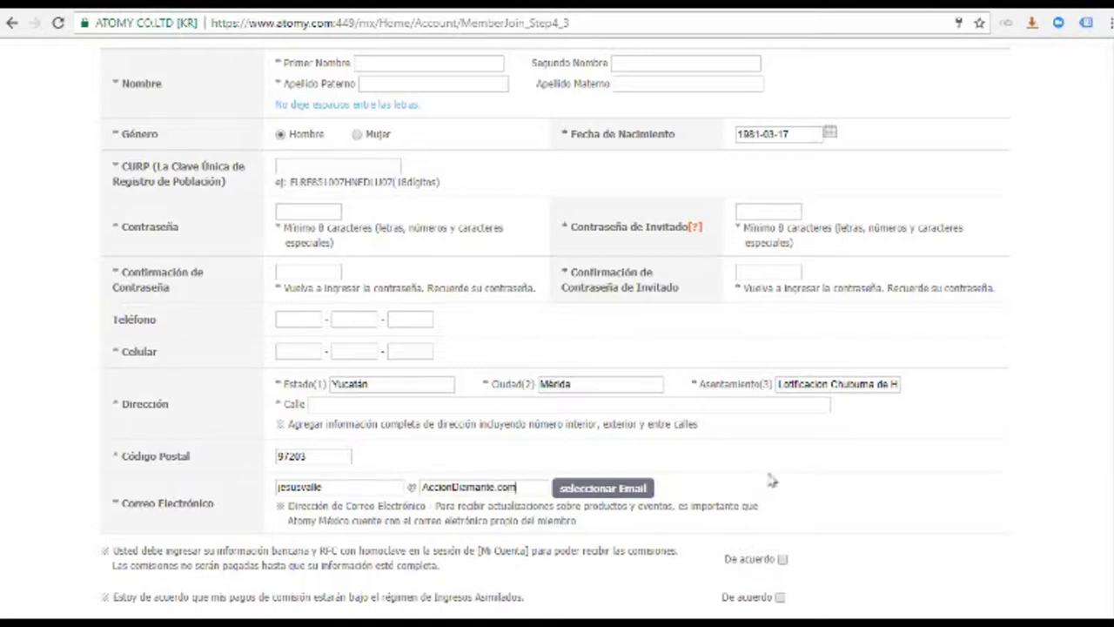
scroll(989, 495, down, 2)
Agree to the banking and commission-regime statements, choose Sí for spouse, and submit Step 3
scroll(835, 348, down, 2)
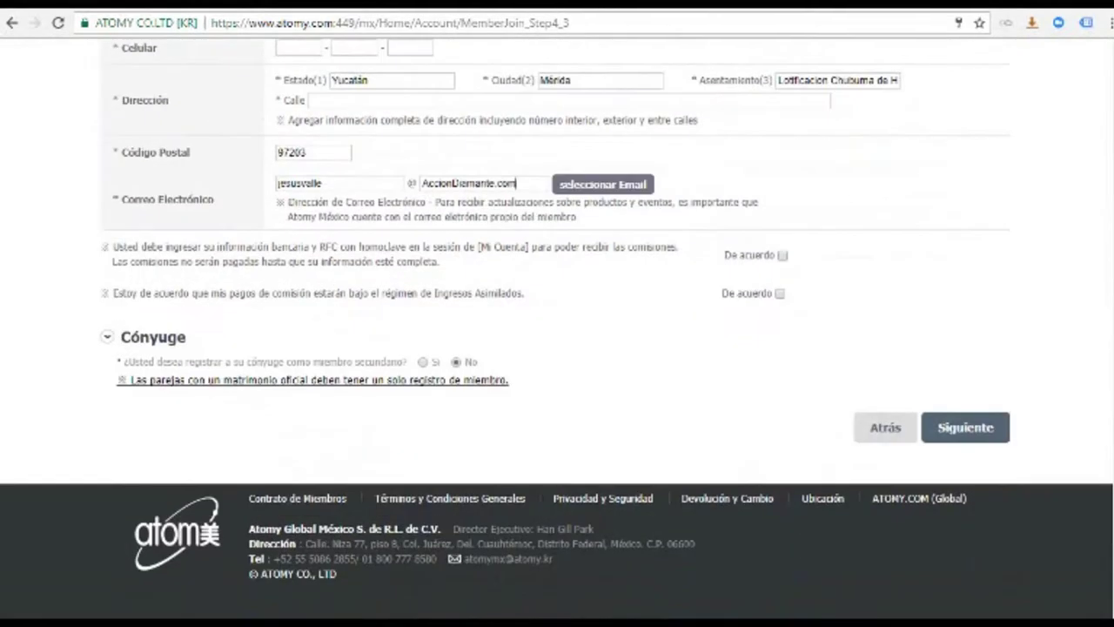
click(782, 255)
click(779, 294)
click(422, 362)
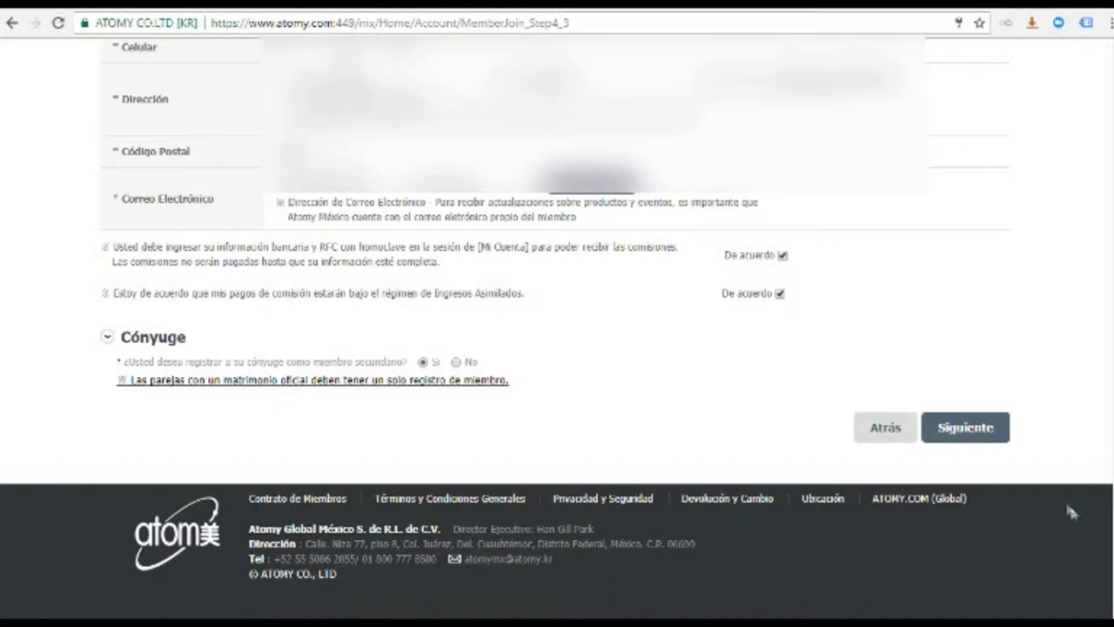
click(966, 428)
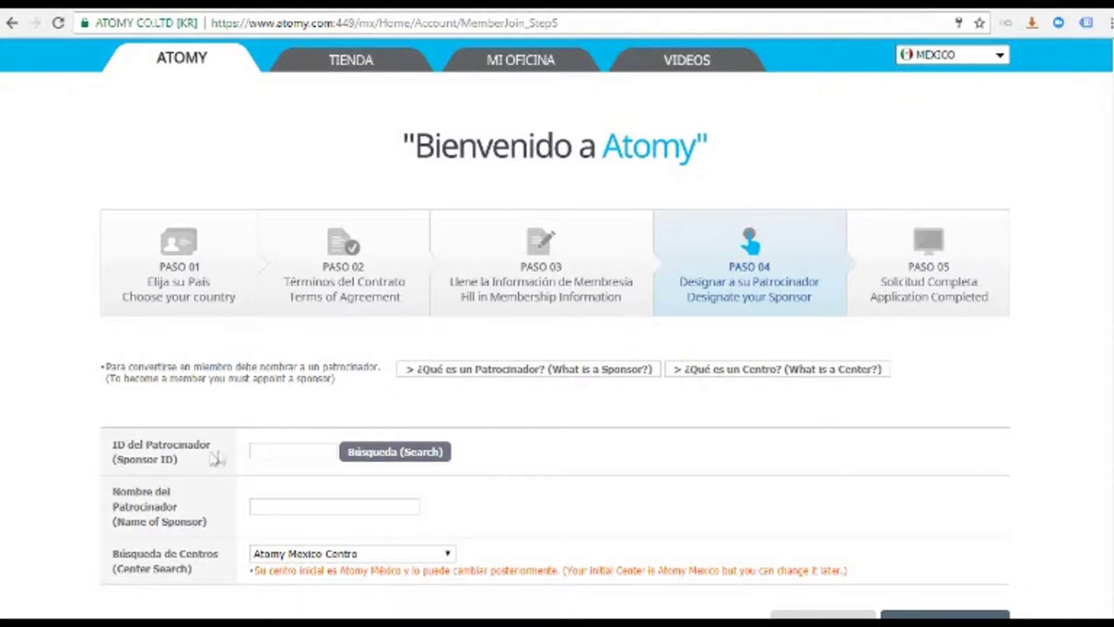
Paste the sponsor's member ID, look it up, and confirm that member as sponsor
click(260, 448)
right_click(260, 448)
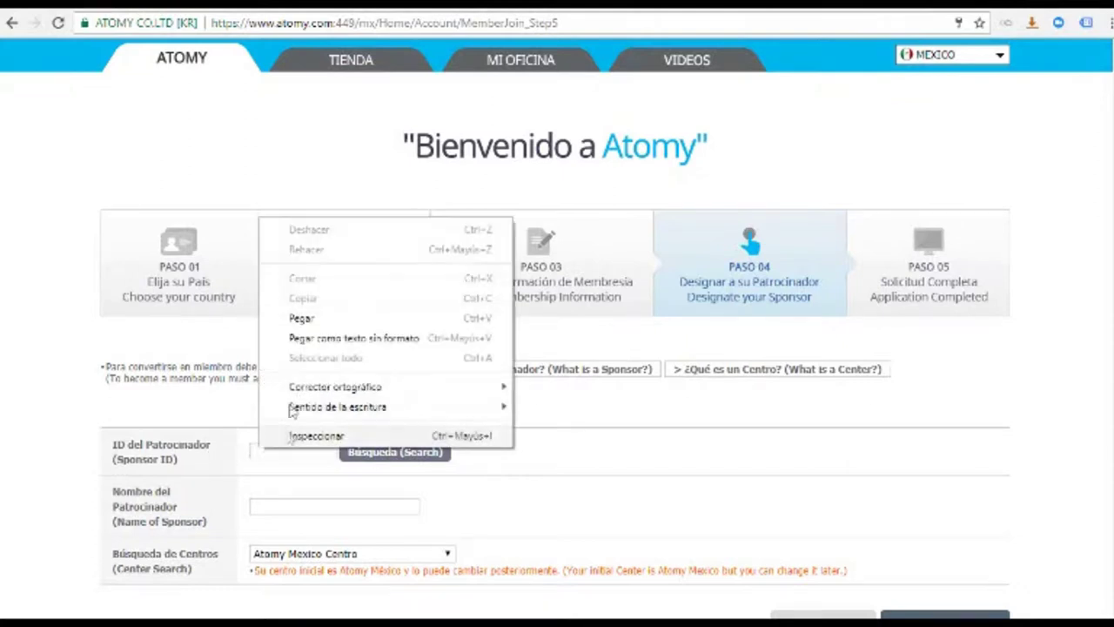
click(301, 319)
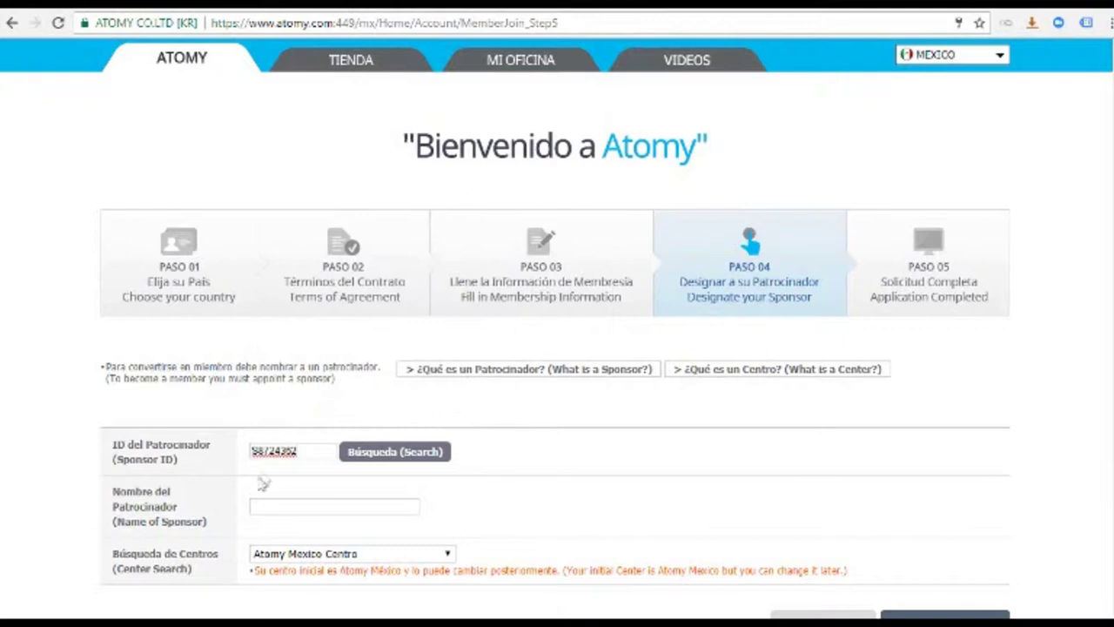
click(387, 459)
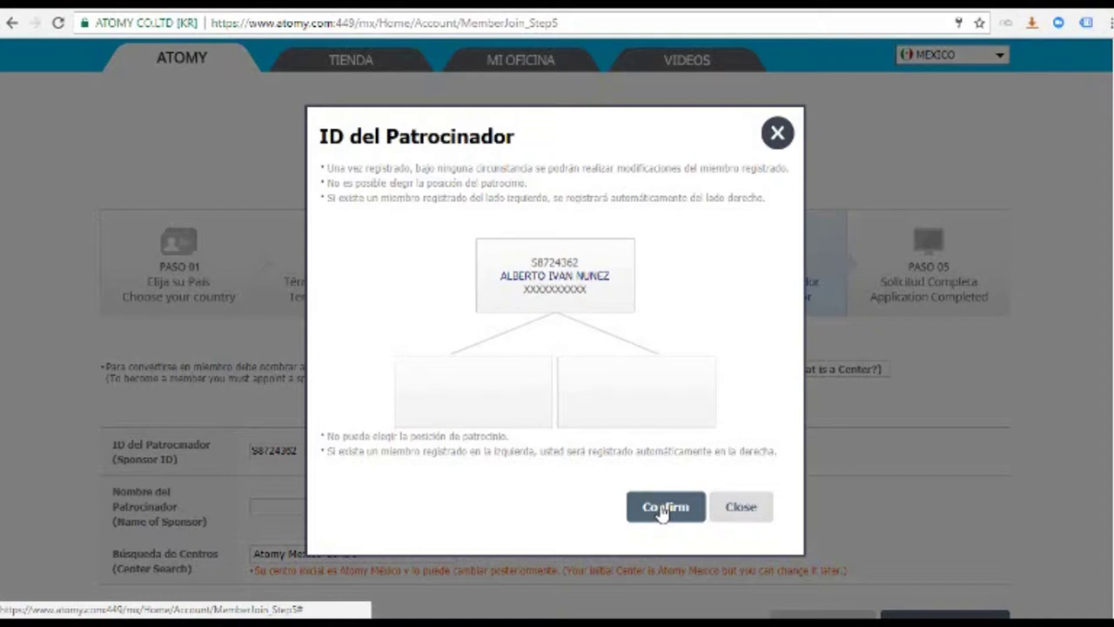
click(663, 510)
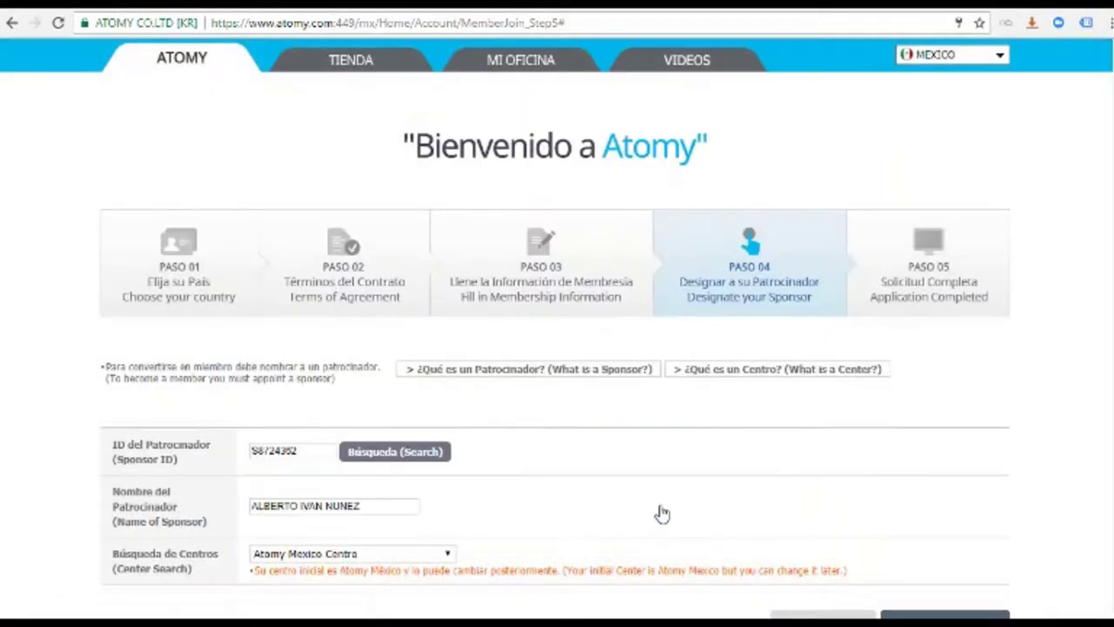
Choose Team Campeche Centro as the center
click(448, 556)
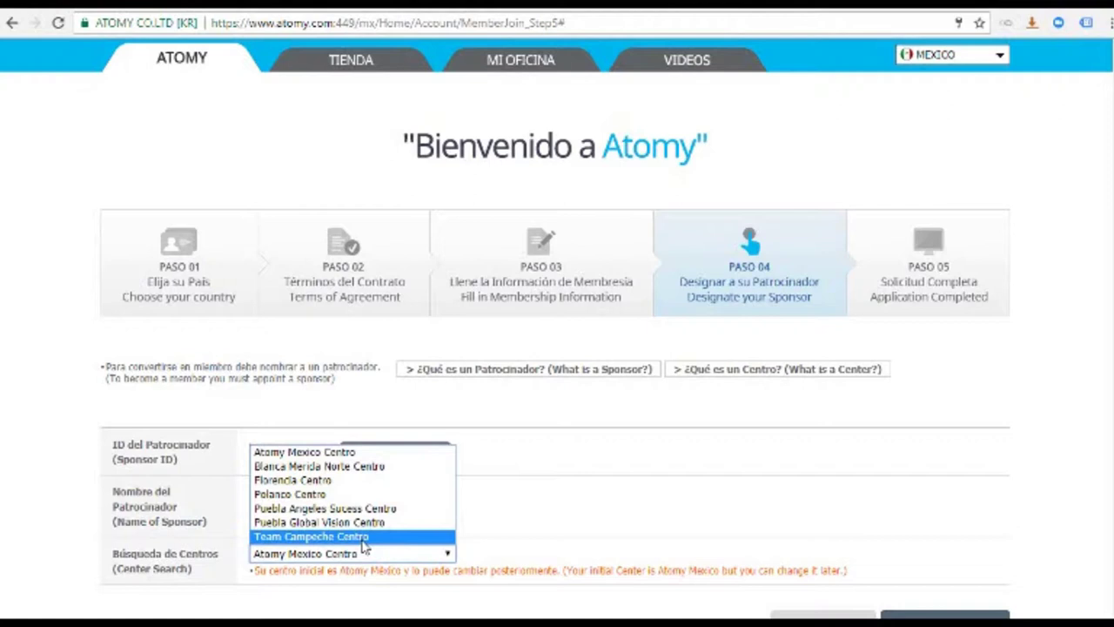
click(365, 537)
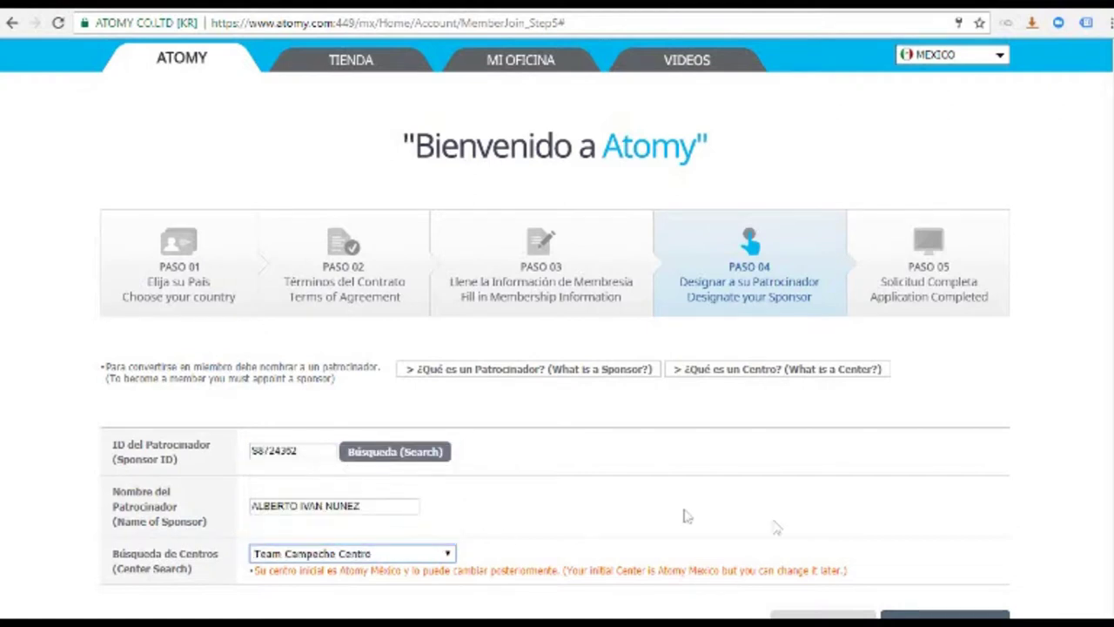
scroll(557, 348, down, 3)
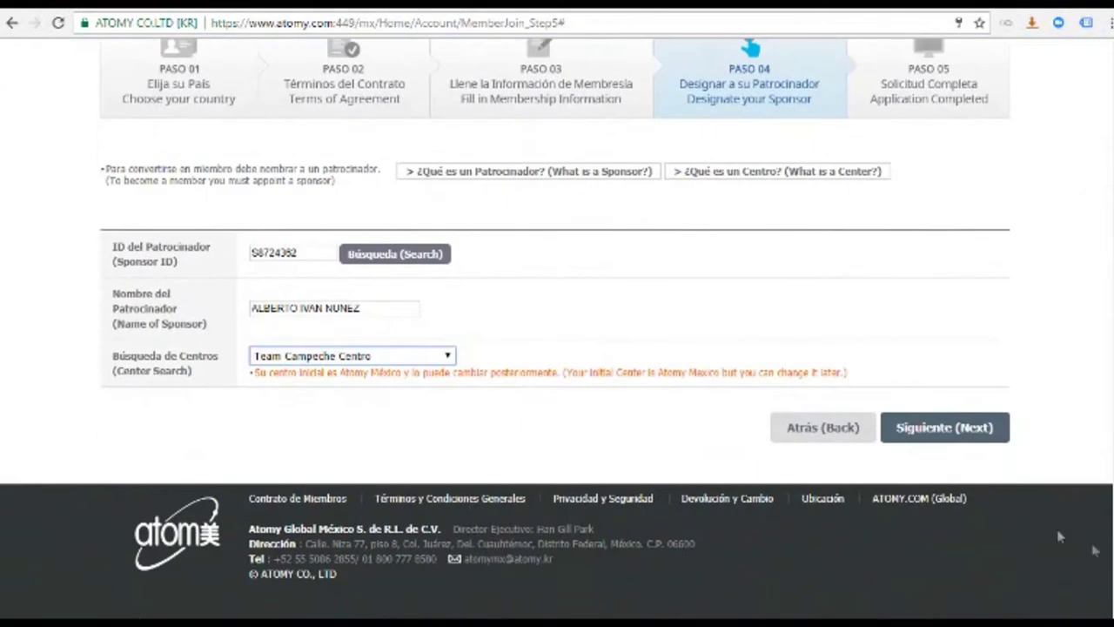
Go to the review page, check the applicant and sponsor summary, and finish with Terminar
click(929, 434)
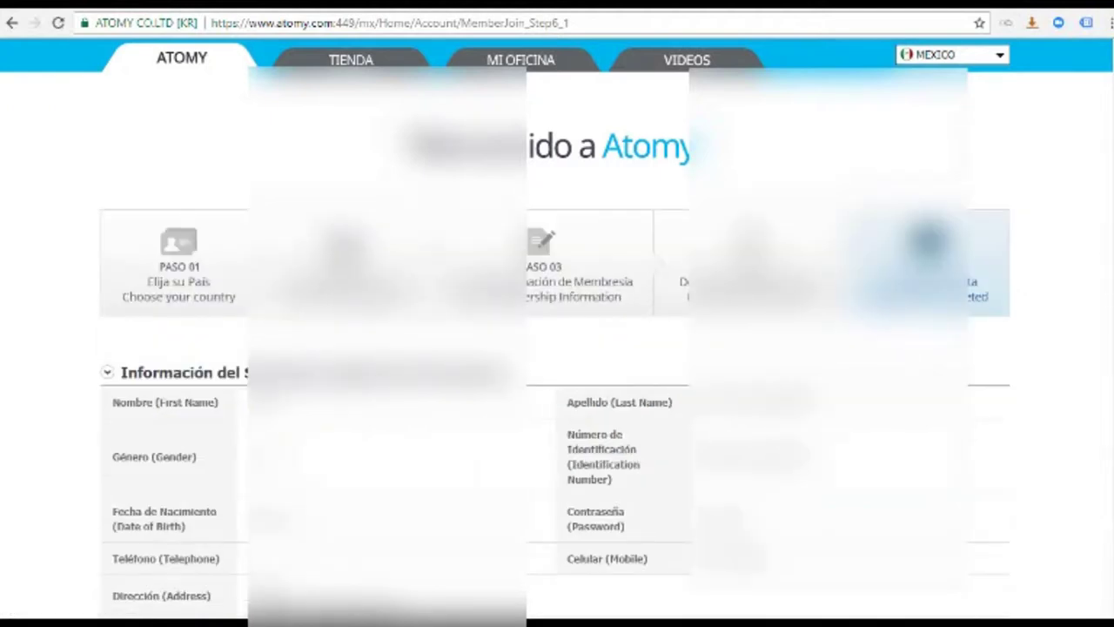
scroll(557, 330, down, 4)
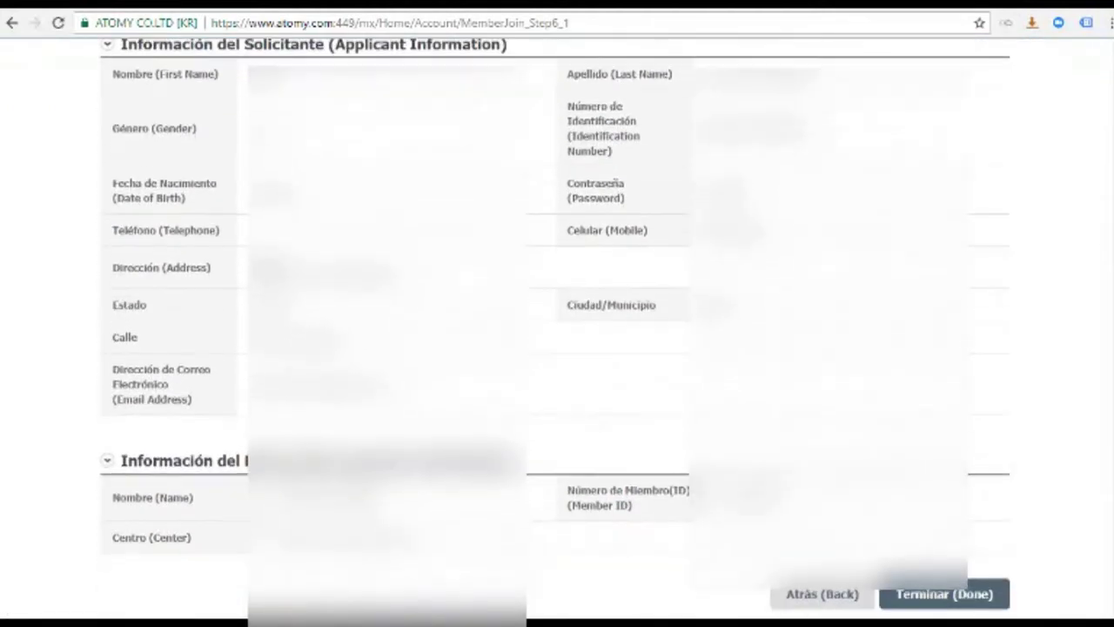
scroll(1094, 527, down, 2)
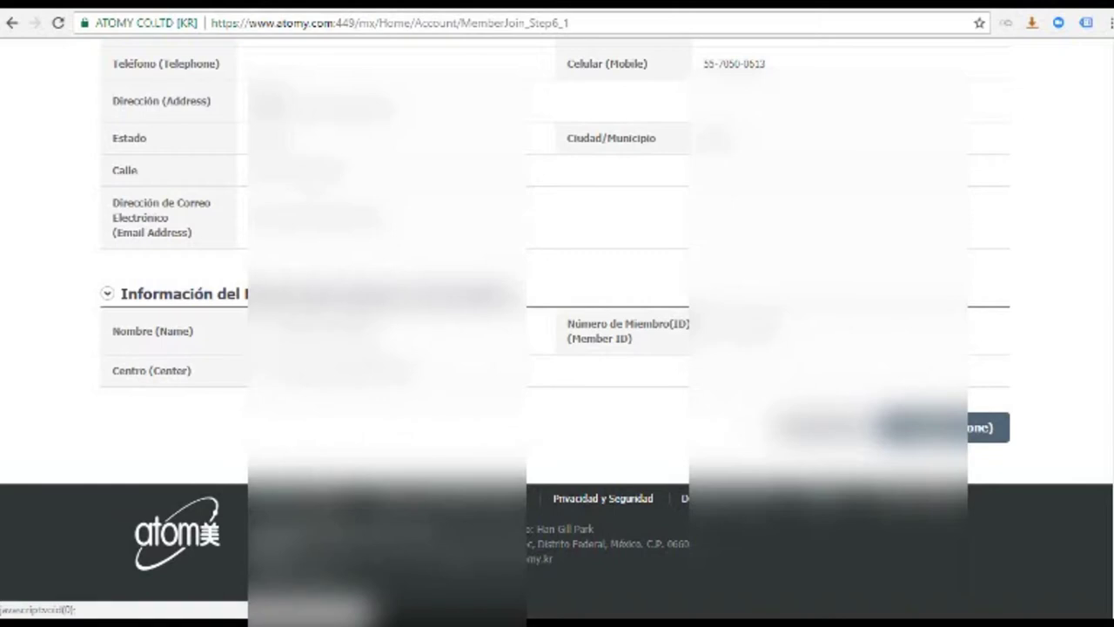
click(542, 324)
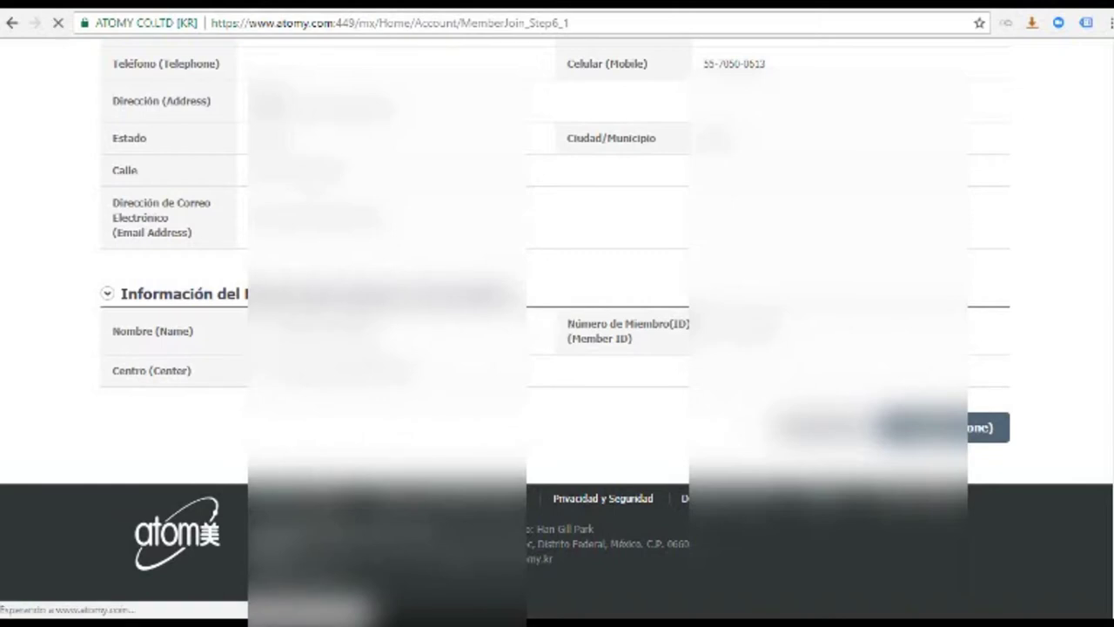